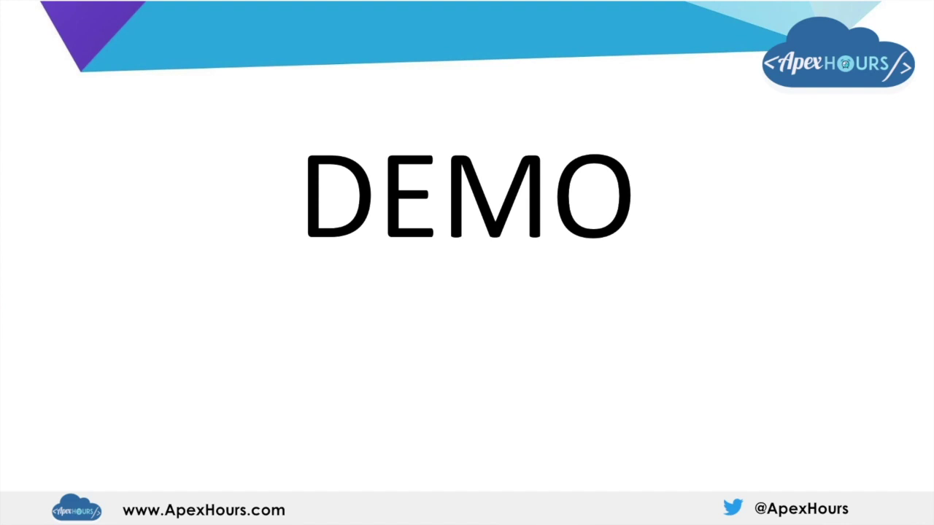
Step: Switch to the browser and review the marketing testimonials story's details in the Build partner success release and its linked Jira issue DEMO-12
{"action": "key", "text": "super+Tab"}
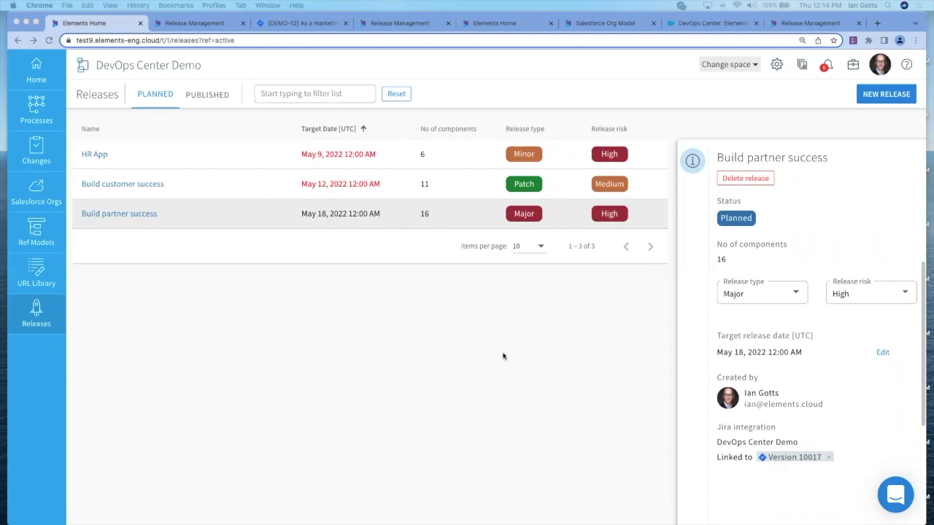
{"action": "left_click", "coordinate": [192, 24]}
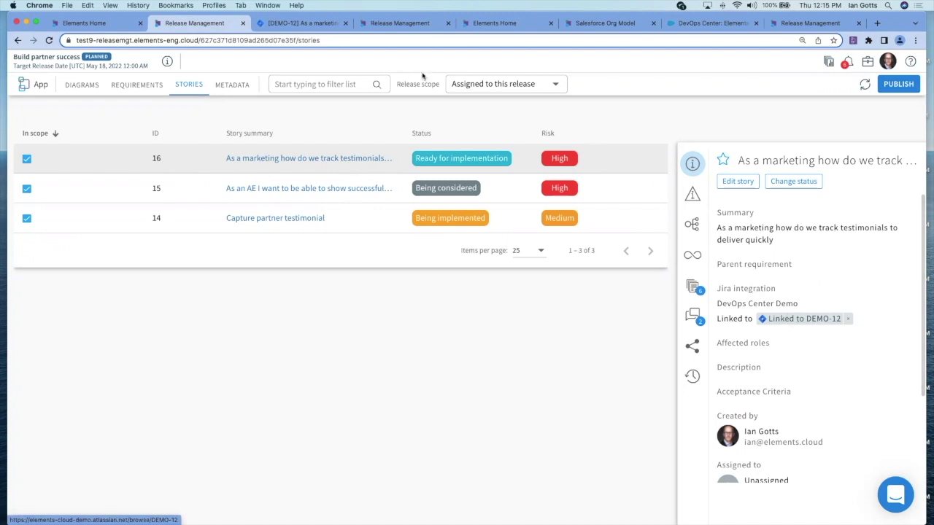
{"action": "left_click", "coordinate": [312, 26]}
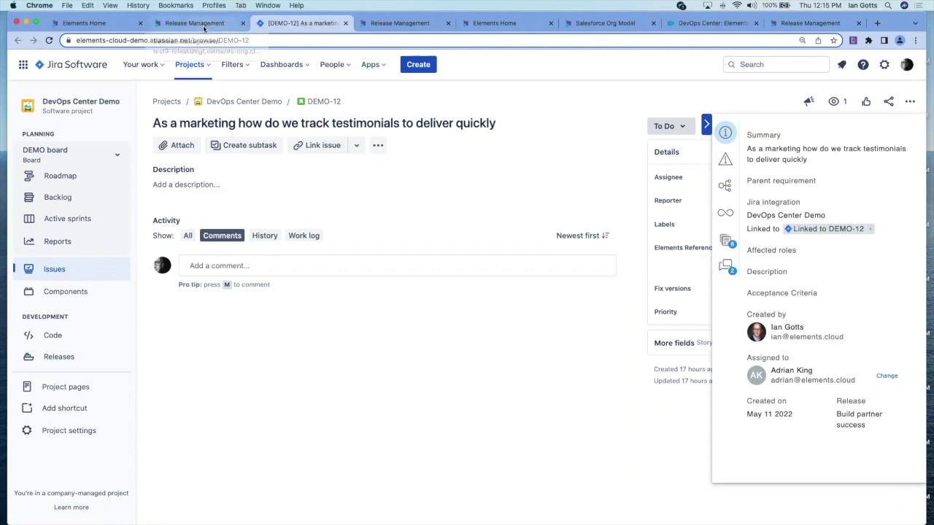
{"action": "left_click", "coordinate": [194, 23]}
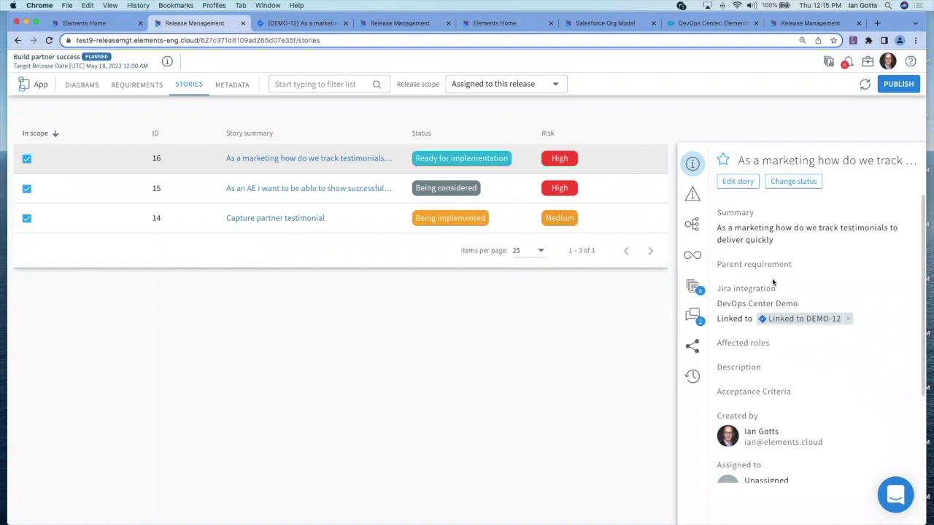
{"action": "scroll", "coordinate": [773, 283], "scroll_direction": "down", "scroll_amount": 1}
{"action": "scroll", "coordinate": [773, 283], "scroll_direction": "down", "scroll_amount": 3}
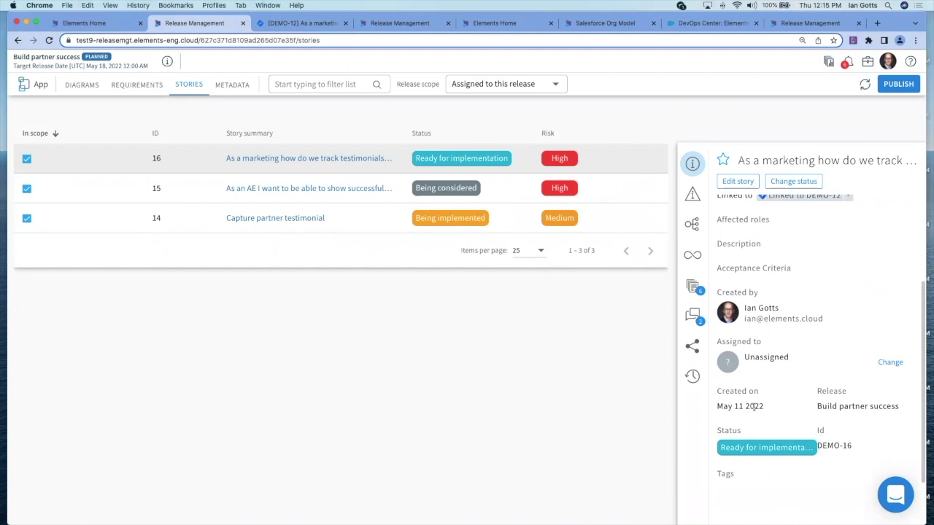
{"action": "scroll", "coordinate": [744, 365], "scroll_direction": "up", "scroll_amount": 5}
Step: Review the marketing testimonials story's risk assessment, including all of its impact and complexity ratings
{"action": "left_click", "coordinate": [692, 194]}
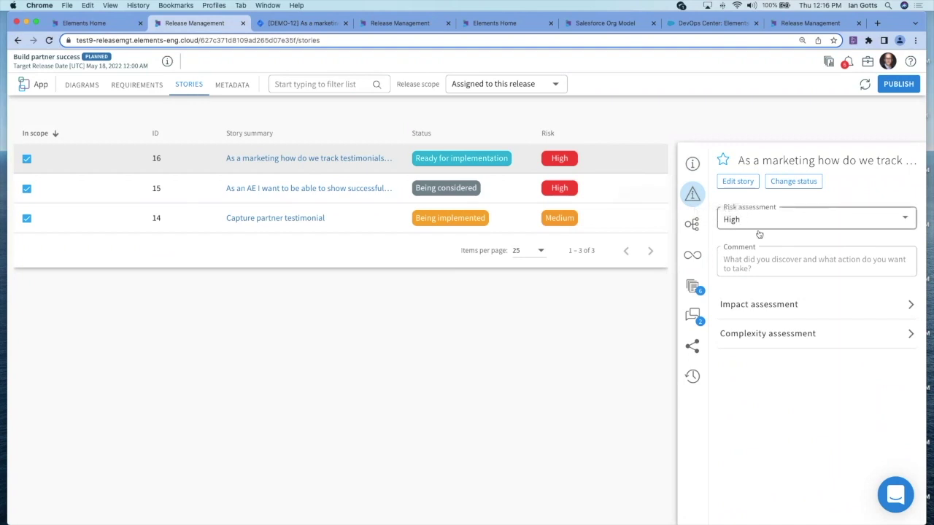
{"action": "left_click", "coordinate": [908, 305]}
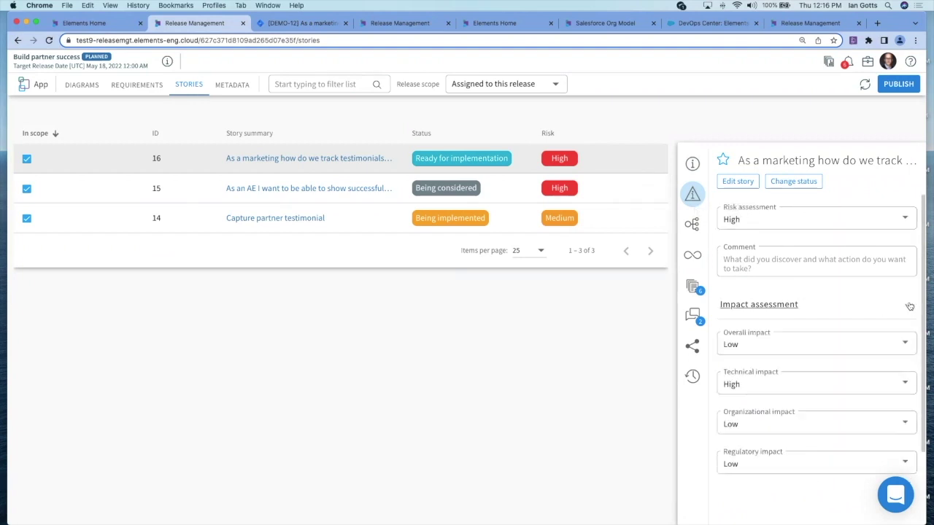
{"action": "scroll", "coordinate": [840, 391], "scroll_direction": "down", "scroll_amount": 1}
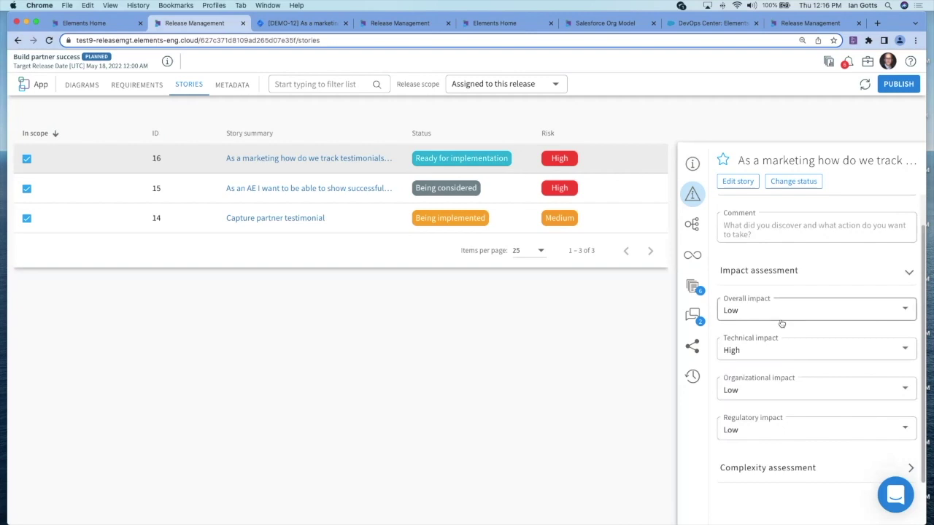
{"action": "left_click", "coordinate": [905, 465]}
{"action": "scroll", "coordinate": [838, 402], "scroll_direction": "down", "scroll_amount": 5}
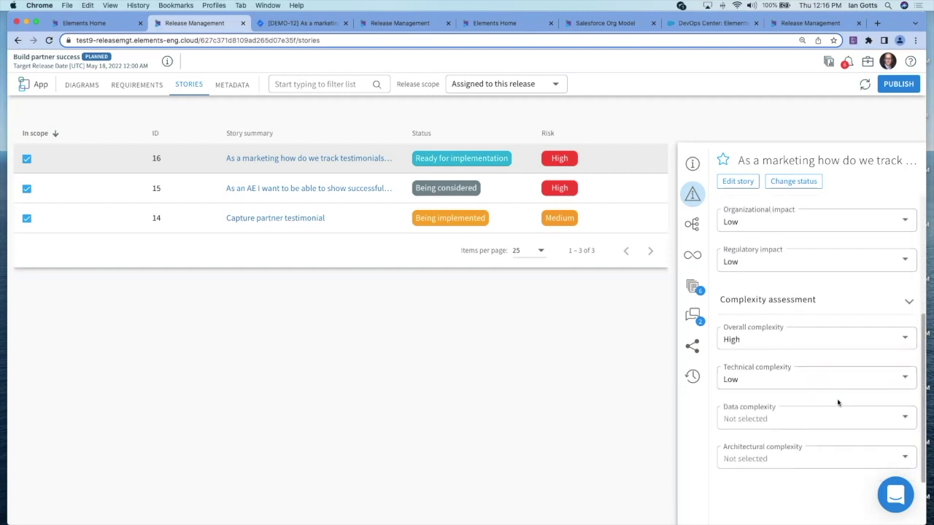
{"action": "scroll", "coordinate": [838, 402], "scroll_direction": "up", "scroll_amount": 6}
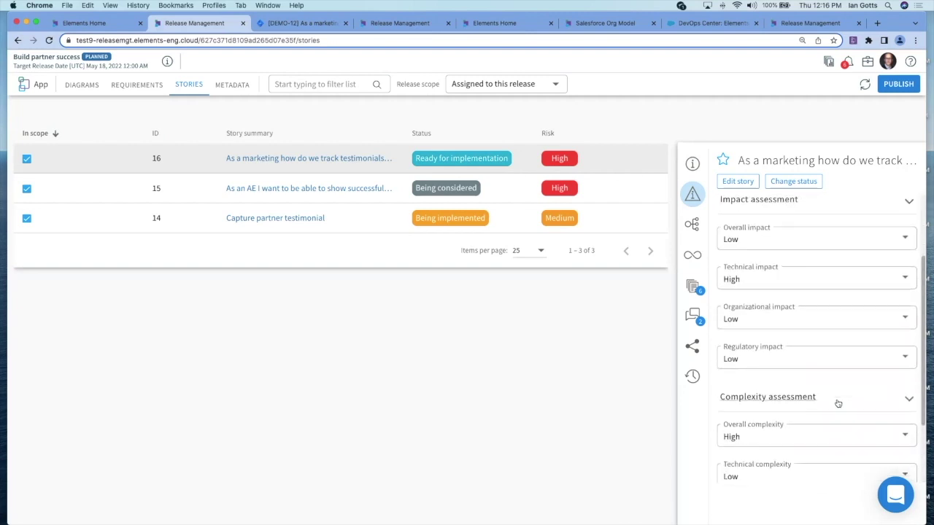
Step: Examine the story's PSM object dependencies and its associated DevOps work items and metadata
{"action": "left_click", "coordinate": [693, 225]}
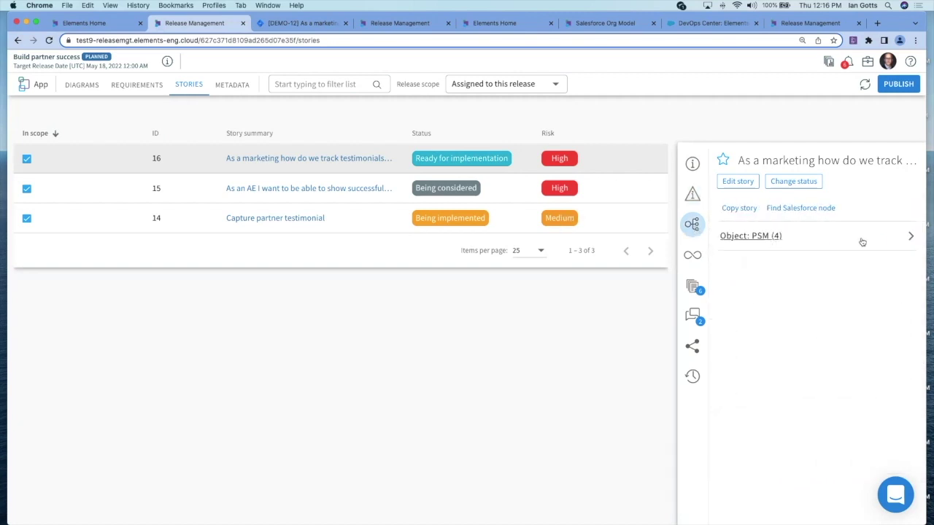
{"action": "left_click", "coordinate": [908, 237]}
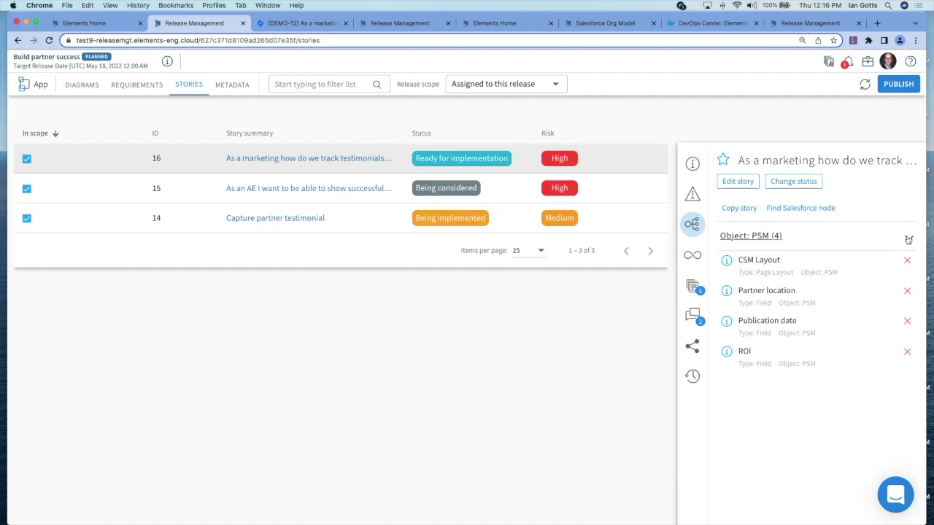
{"action": "left_click", "coordinate": [692, 255]}
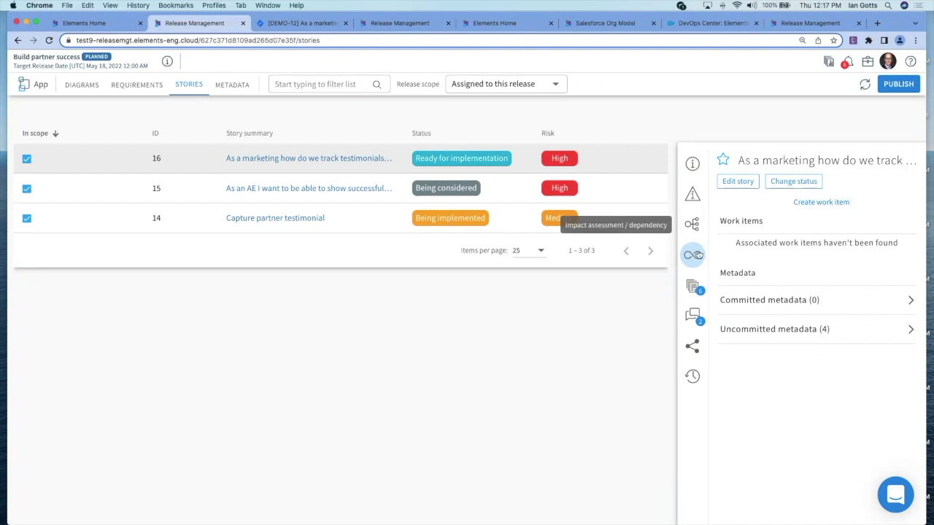
Step: Examine the story's linked documentation, comments, sharing URL and change history
{"action": "left_click", "coordinate": [693, 289]}
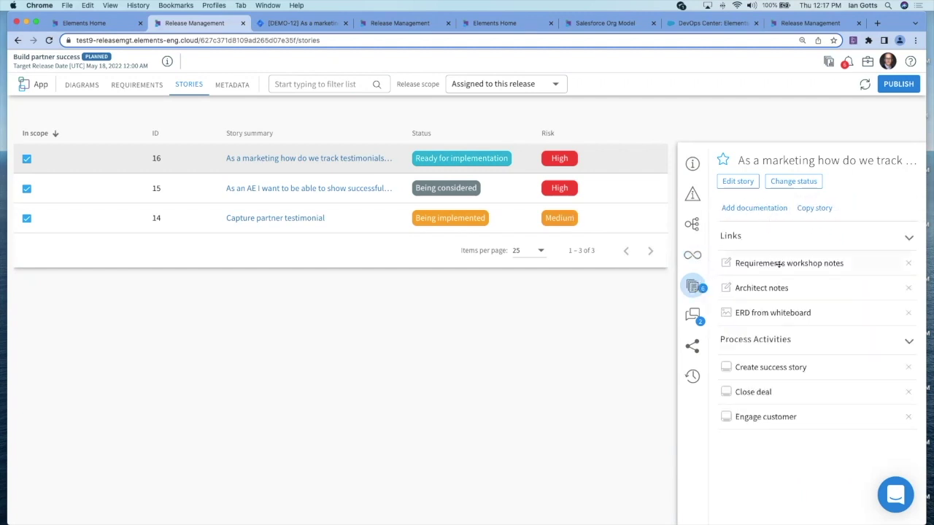
{"action": "mouse_move", "coordinate": [819, 269]}
{"action": "left_click", "coordinate": [692, 317]}
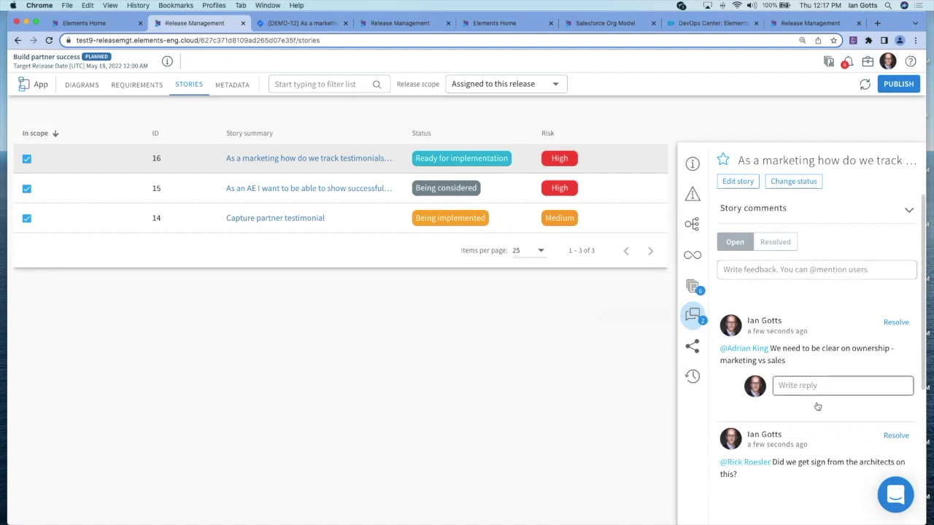
{"action": "left_click", "coordinate": [692, 347]}
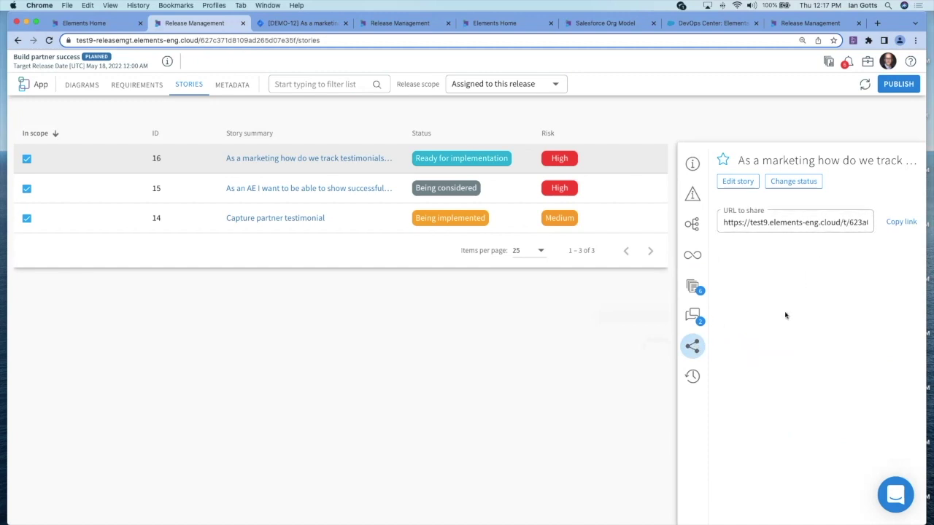
{"action": "left_click", "coordinate": [692, 376]}
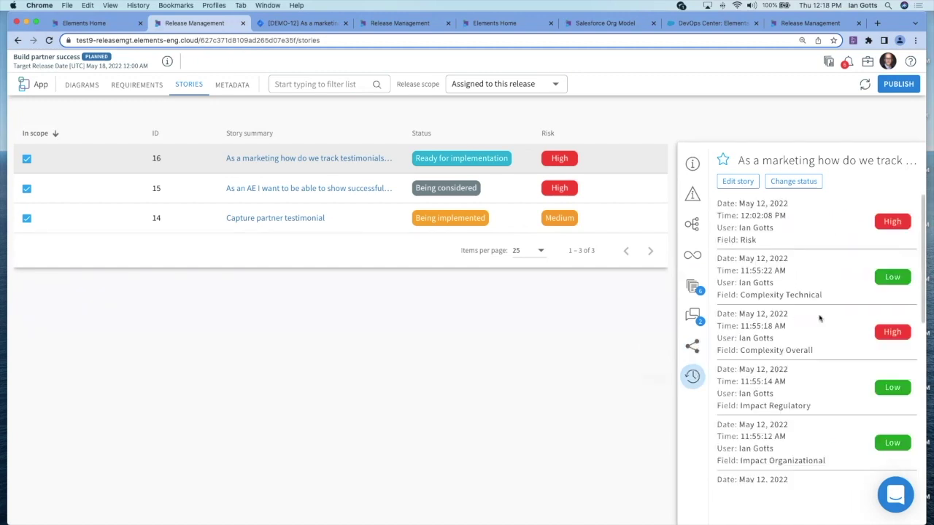
{"action": "scroll", "coordinate": [819, 318], "scroll_direction": "down", "scroll_amount": 10}
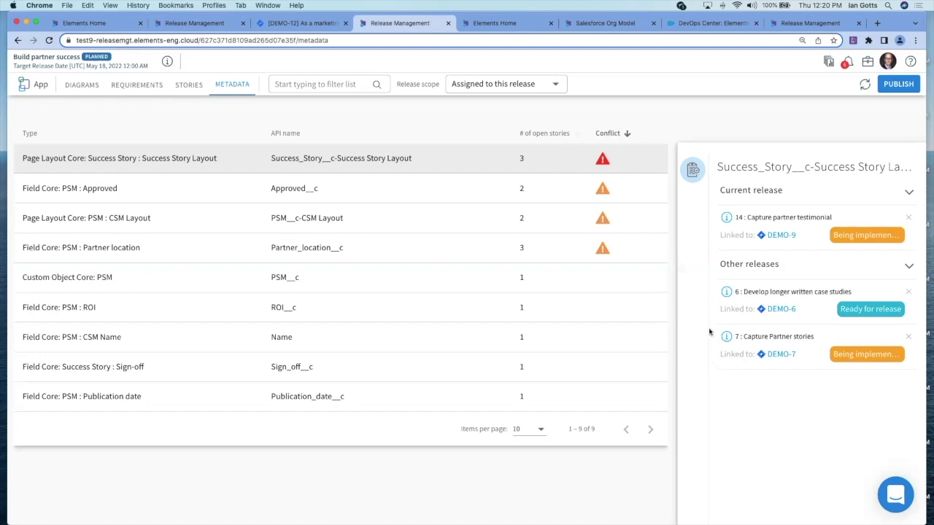
Step: Create a work item for the story in the Elements Integration Demo project with the subject "Track testimonials"
{"action": "left_click", "coordinate": [632, 191]}
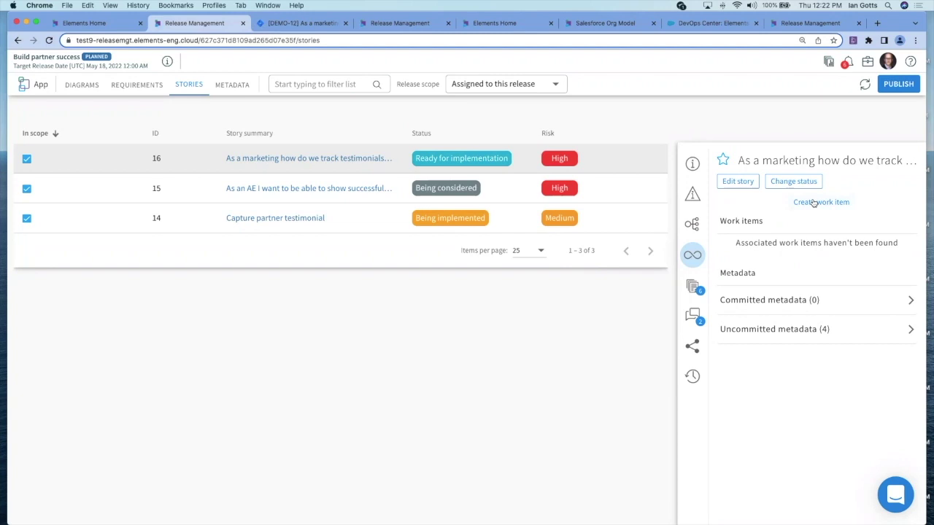
{"action": "left_click", "coordinate": [813, 203]}
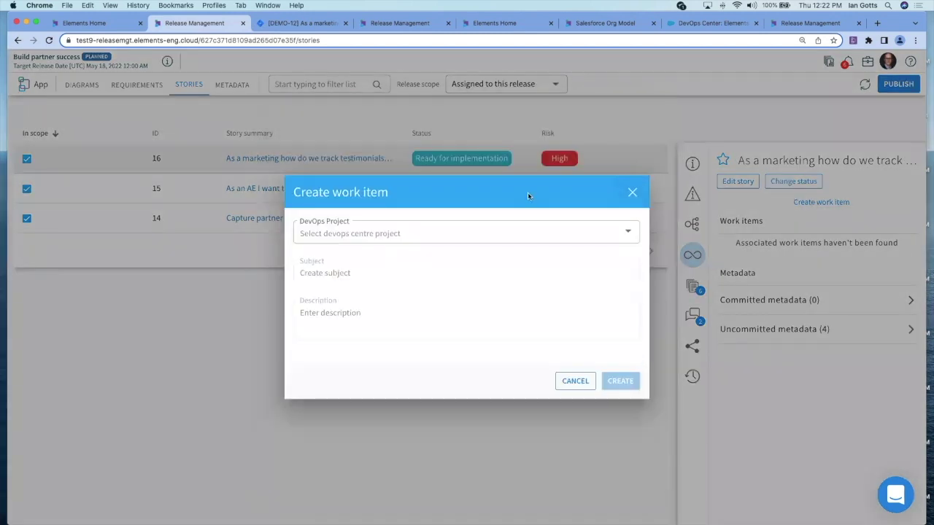
{"action": "left_click", "coordinate": [445, 235]}
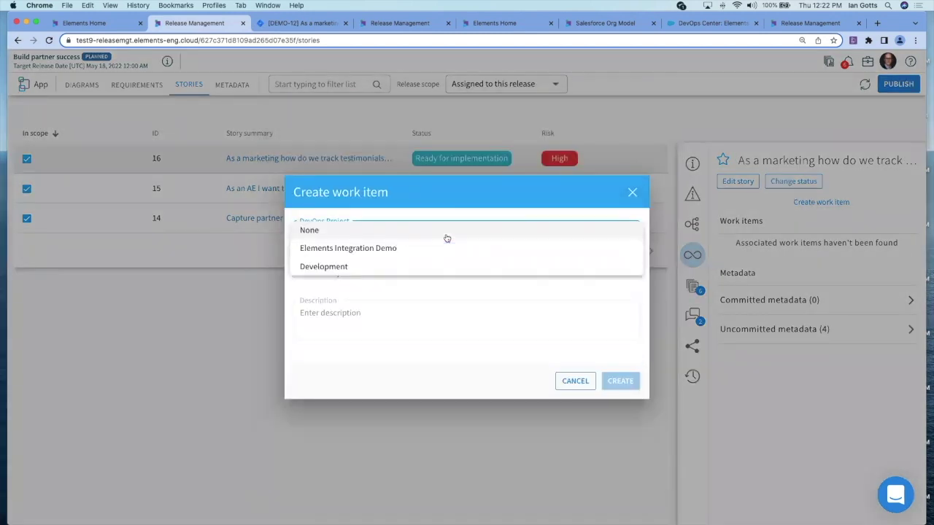
{"action": "left_click", "coordinate": [391, 251]}
{"action": "left_click", "coordinate": [348, 273]}
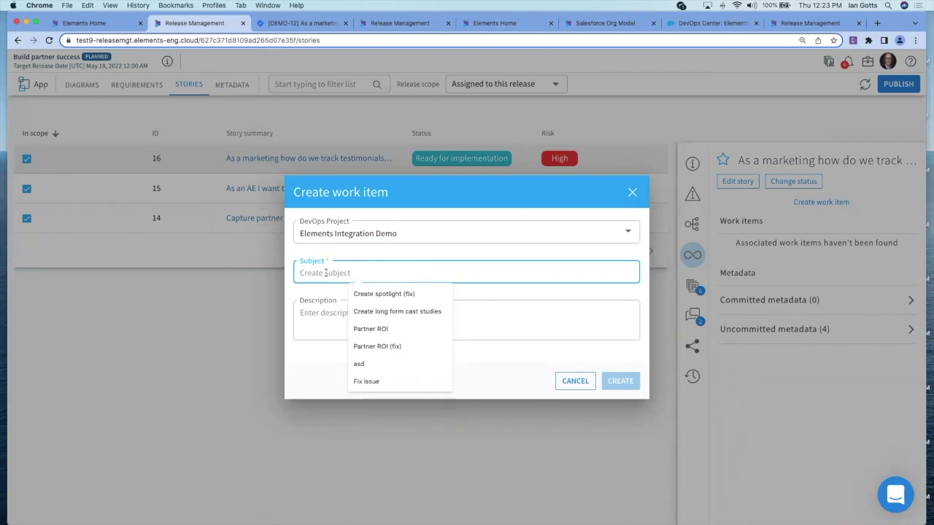
{"action": "type", "text": "Track testi"}
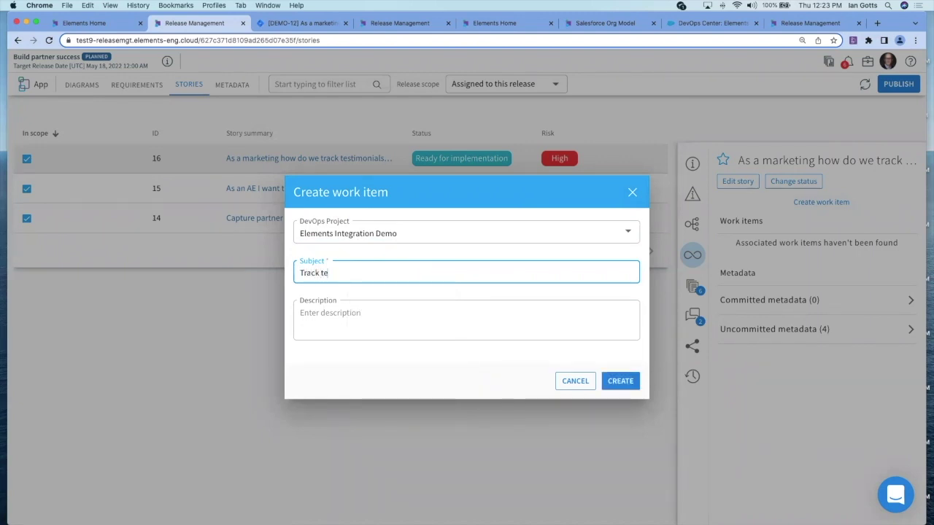
{"action": "type", "text": "monials"}
{"action": "left_click", "coordinate": [609, 382]}
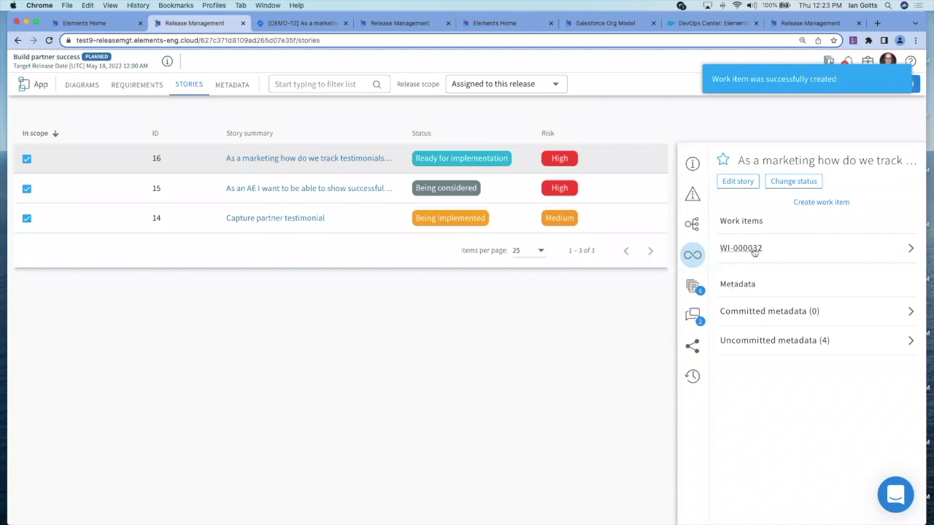
Step: Expand the new work item's details on the story, and open the Track testimonials work item in DevOps Center
{"action": "left_click", "coordinate": [909, 250]}
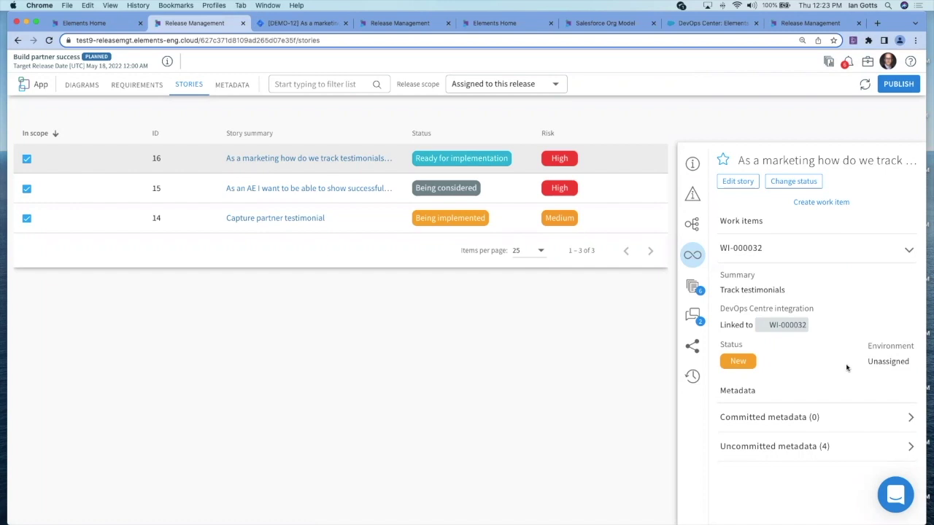
{"action": "key", "text": "super+7"}
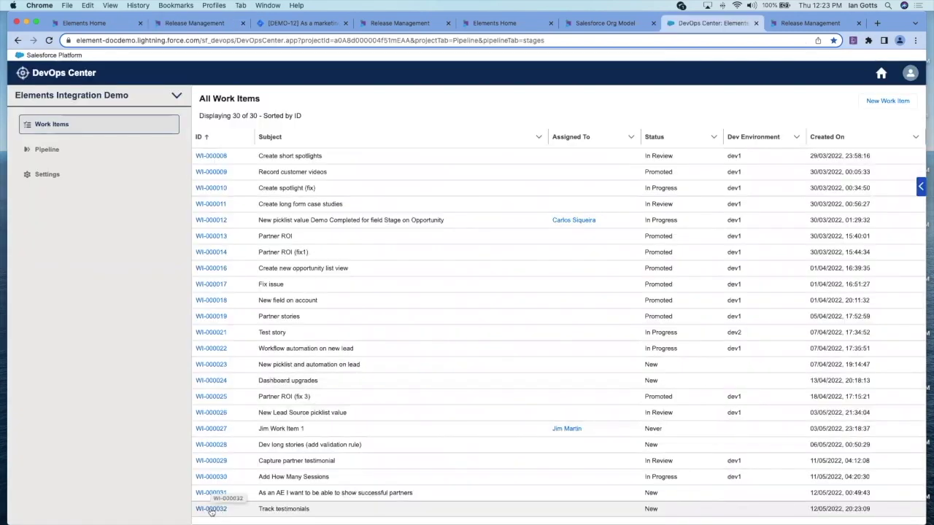
{"action": "left_click", "coordinate": [210, 510]}
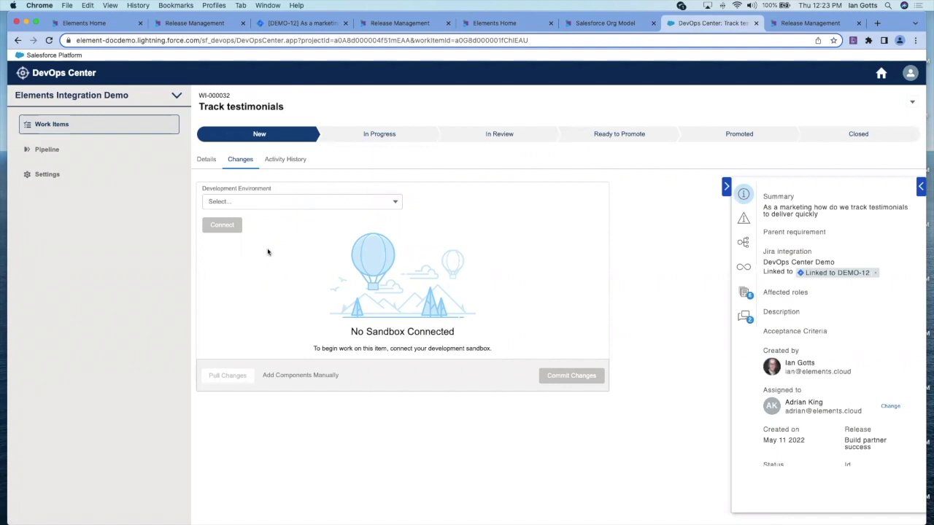
Step: Connect the Track testimonials work item to the dev1 development environment and pull its changes
{"action": "left_click", "coordinate": [332, 207]}
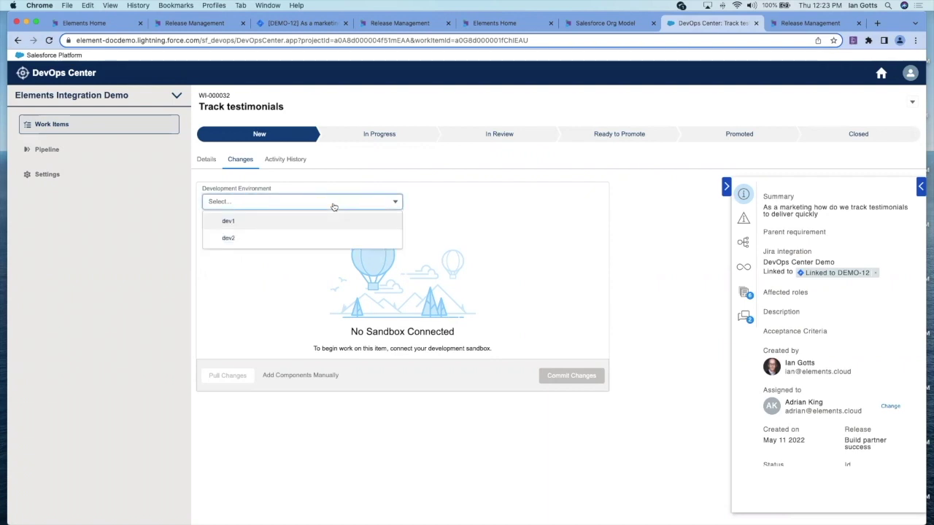
{"action": "left_click", "coordinate": [283, 222]}
{"action": "left_click", "coordinate": [226, 224]}
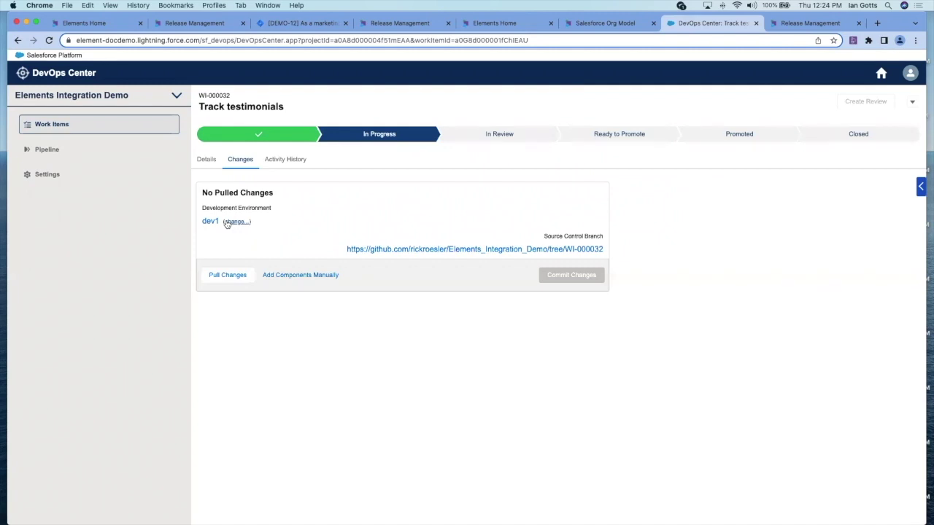
{"action": "left_click", "coordinate": [218, 280]}
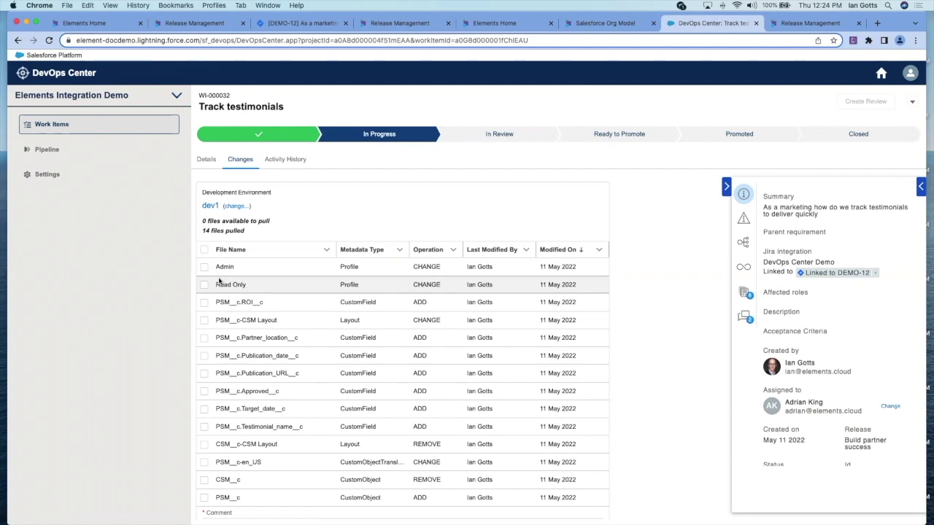
Step: Select the six consecutive PSM__c custom fields from Partner_location__c through Testimonial_name__c for the commit
{"action": "left_click", "coordinate": [204, 338]}
{"action": "left_click", "coordinate": [205, 355]}
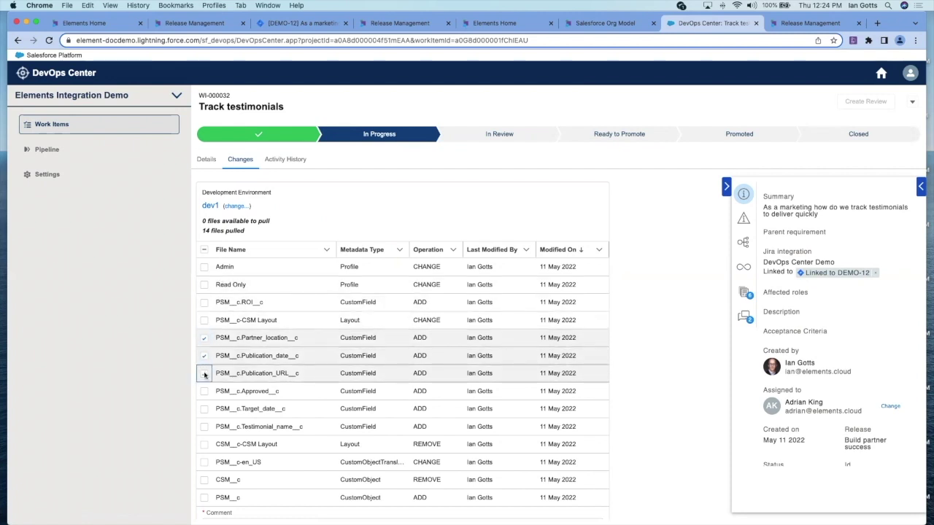
{"action": "left_click", "coordinate": [204, 374]}
{"action": "left_click", "coordinate": [204, 390]}
{"action": "left_click", "coordinate": [204, 408]}
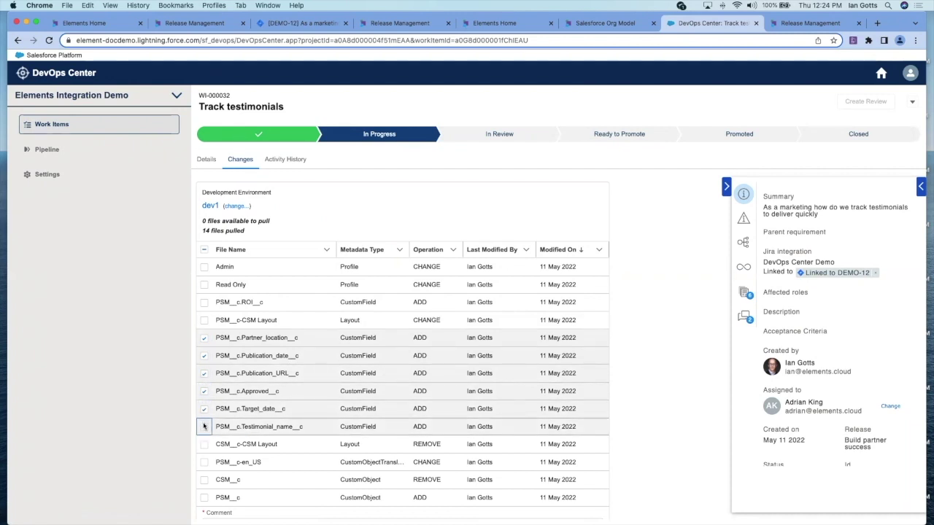
{"action": "left_click", "coordinate": [204, 426]}
Step: Add PSM__c-en_US, the PSM__c custom object, PSM__c.ROI__c and PSM__c-CSM Layout to the files selected for the commit
{"action": "left_click", "coordinate": [204, 461]}
{"action": "scroll", "coordinate": [257, 450], "scroll_direction": "down", "scroll_amount": 2}
{"action": "left_click", "coordinate": [204, 425]}
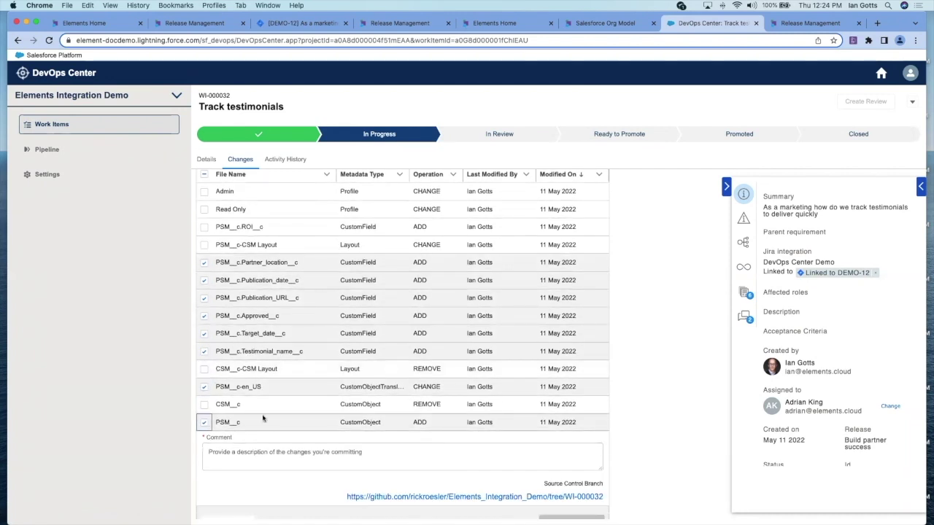
{"action": "scroll", "coordinate": [263, 419], "scroll_direction": "up", "scroll_amount": 2}
{"action": "left_click", "coordinate": [204, 272]}
{"action": "left_click", "coordinate": [204, 289]}
Step: Commit the selected changes with the comment "First release of this new app"
{"action": "scroll", "coordinate": [234, 433], "scroll_direction": "down", "scroll_amount": 2}
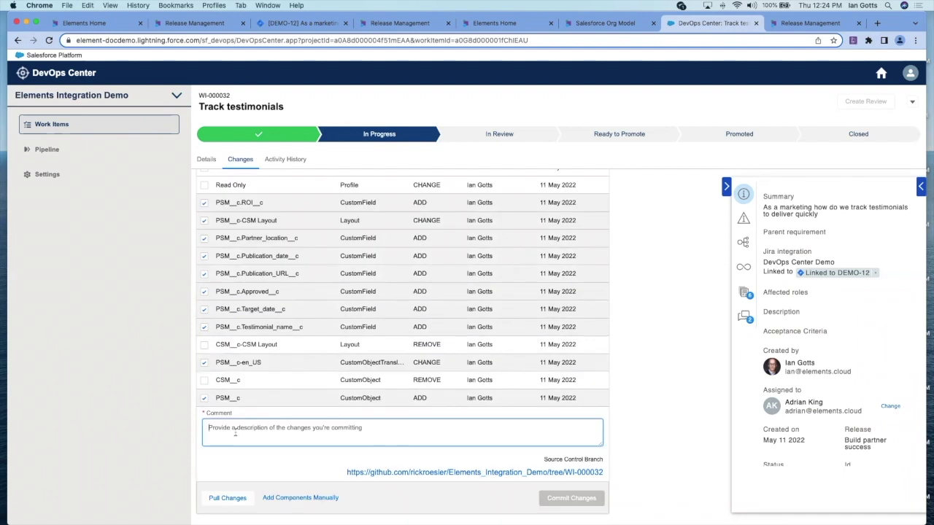
{"action": "left_click", "coordinate": [235, 433]}
{"action": "type", "text": "First rele"}
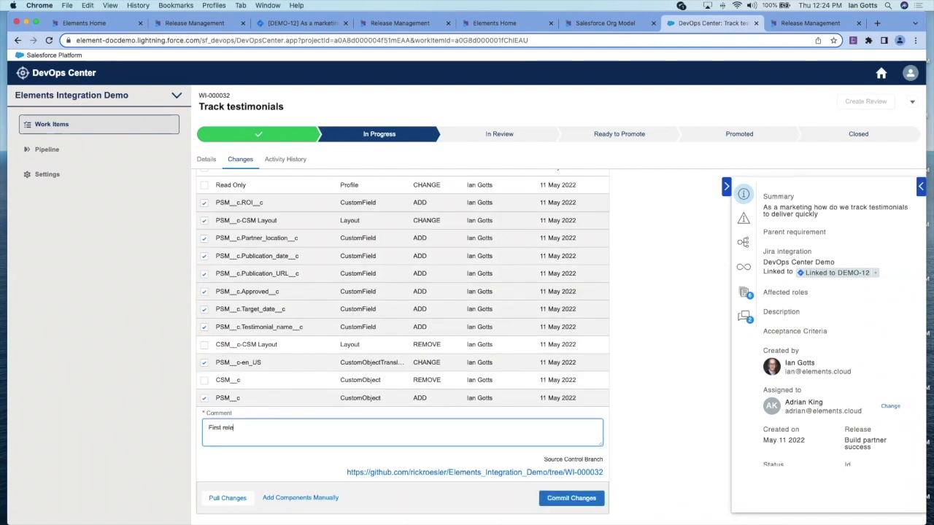
{"action": "type", "text": "ase of this new "}
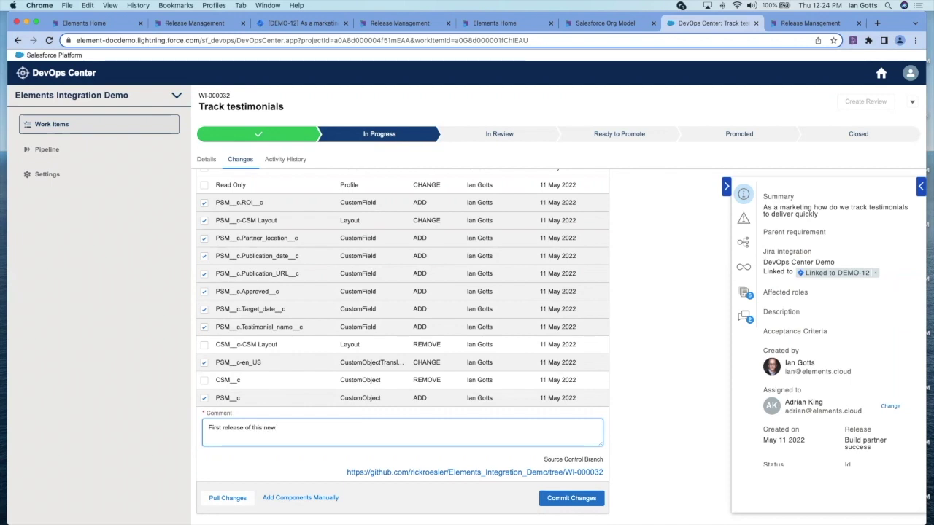
{"action": "type", "text": "app"}
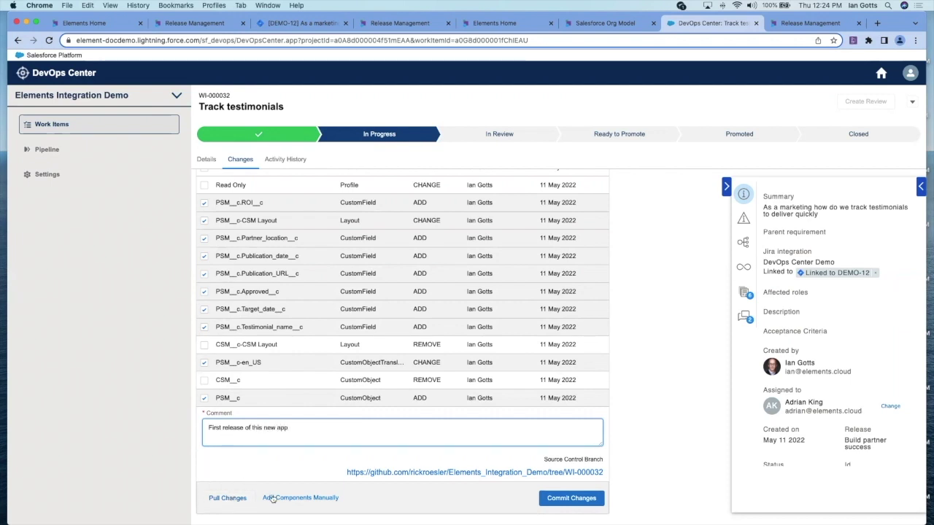
{"action": "left_click", "coordinate": [567, 499]}
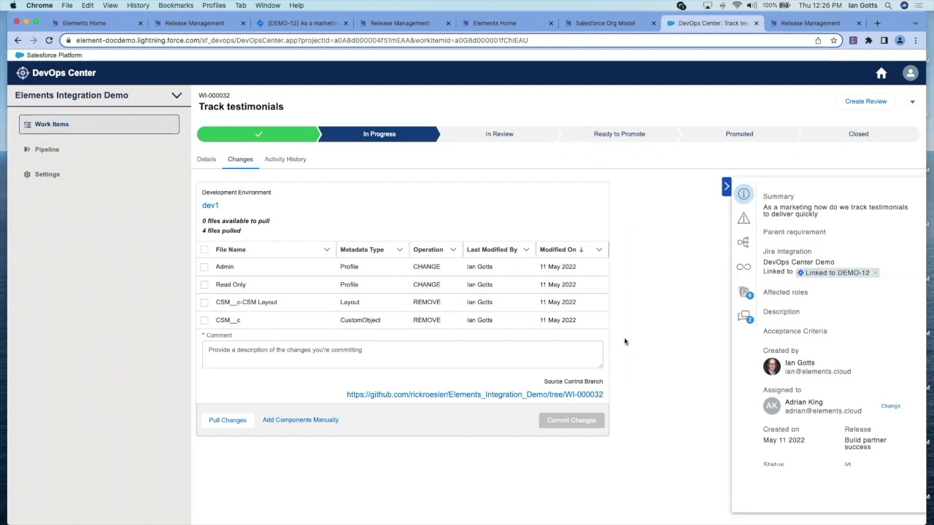
Step: Create a review for the Track testimonials work item and mark it as Ready to Promote
{"action": "left_click", "coordinate": [852, 103]}
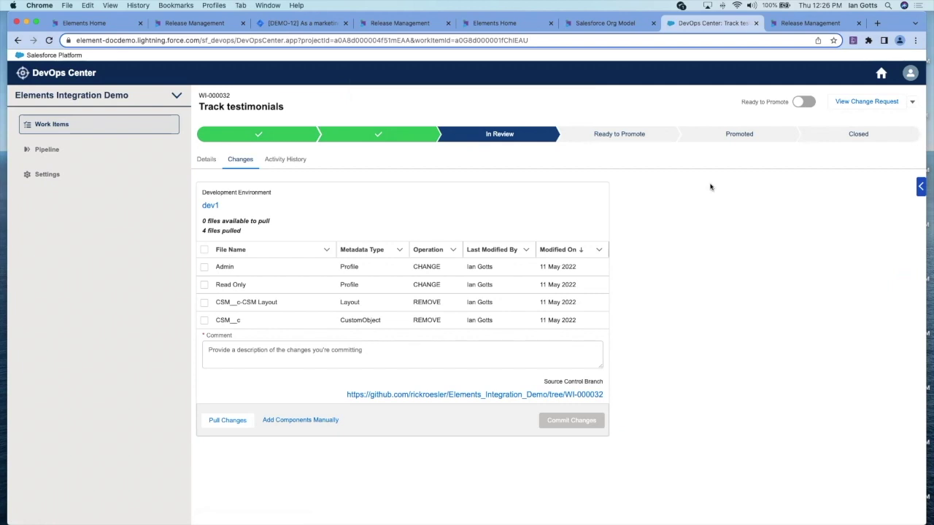
{"action": "left_click", "coordinate": [805, 102]}
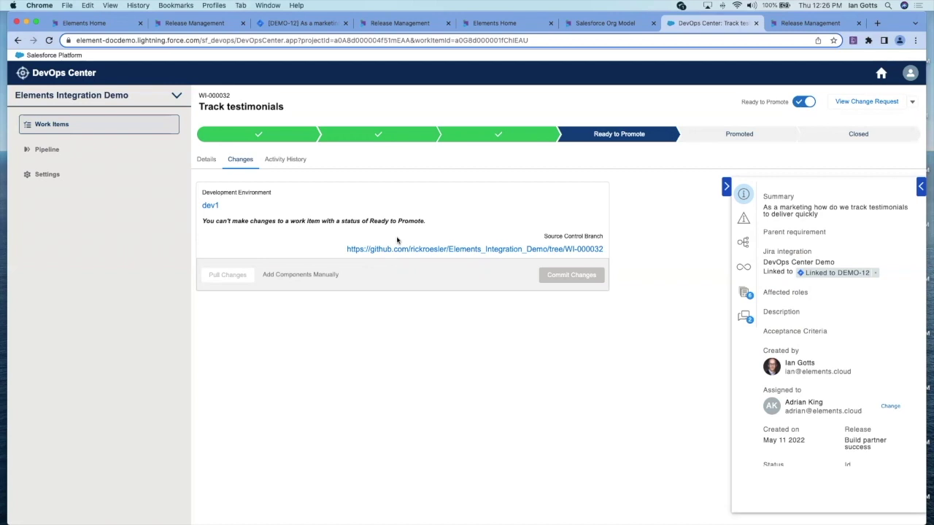
Step: Promote the approved Track testimonials work item to UAT in the pipeline, with only changes not in the UAT stage and default tests
{"action": "left_click", "coordinate": [62, 151]}
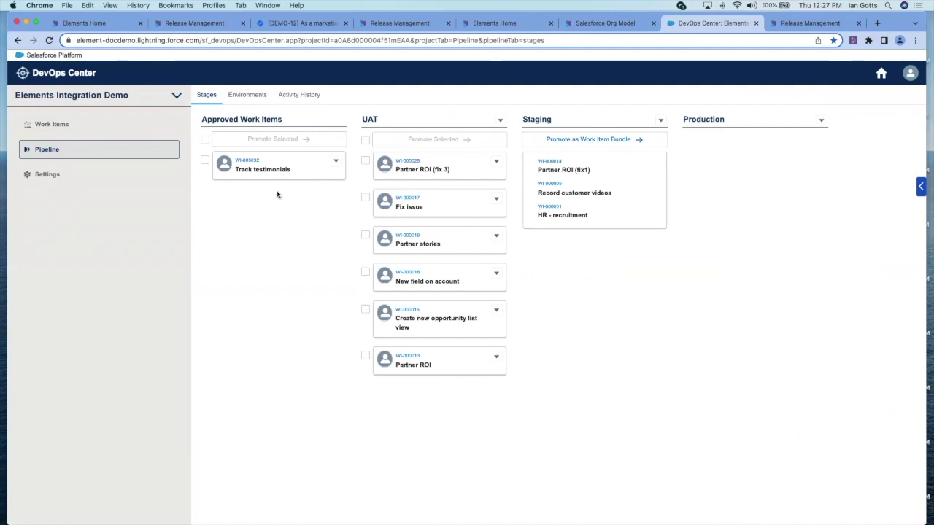
{"action": "left_click", "coordinate": [205, 160]}
{"action": "left_click", "coordinate": [263, 141]}
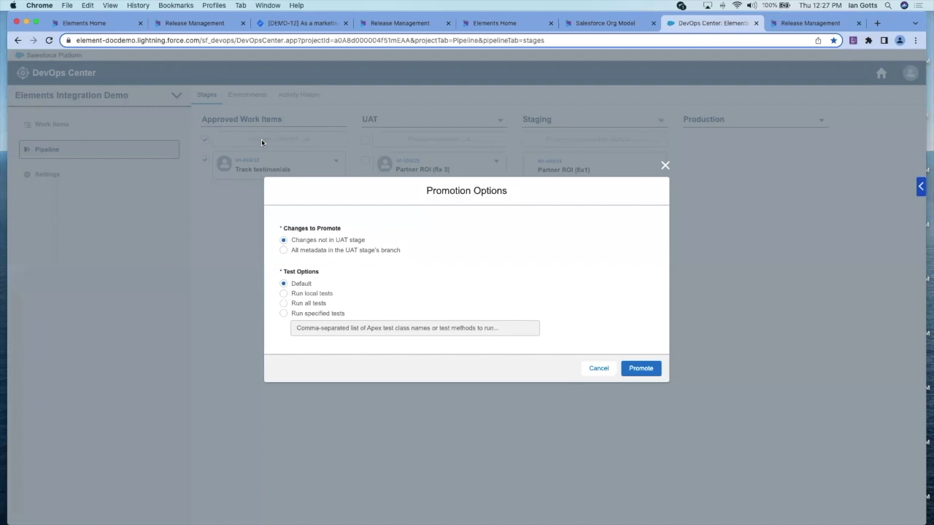
{"action": "left_click", "coordinate": [640, 370]}
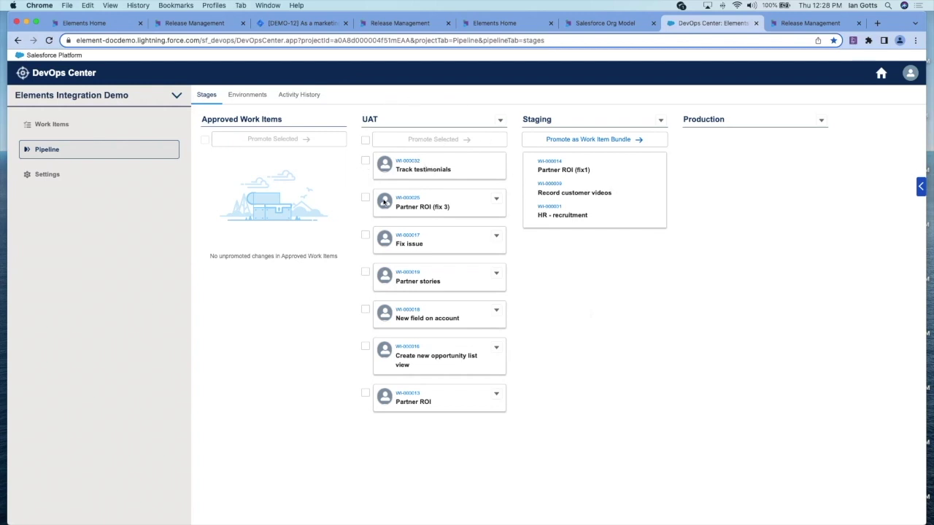
Step: Examine the work item's committed metadata on the story in Elements Release Management, and open the linked DEMO-12 issue in Jira
{"action": "key", "text": "super+2"}
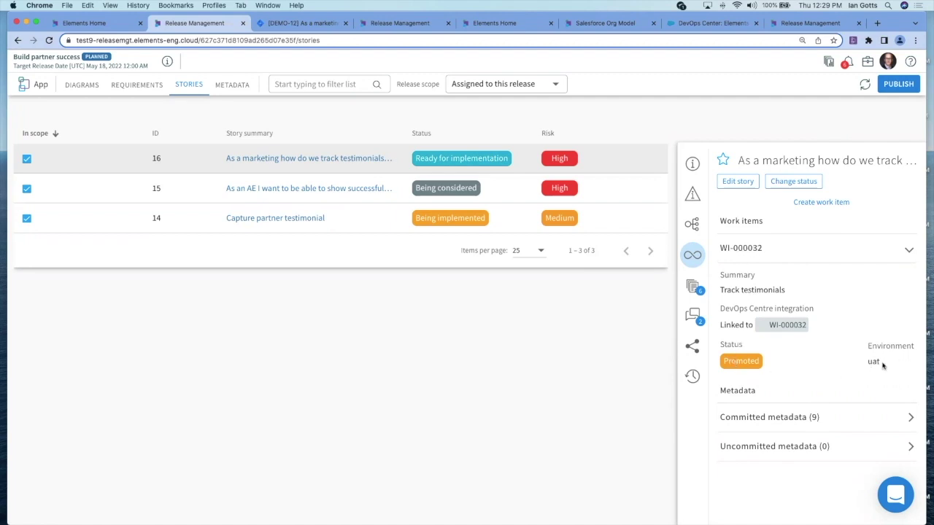
{"action": "left_click", "coordinate": [907, 417]}
{"action": "scroll", "coordinate": [866, 444], "scroll_direction": "down", "scroll_amount": 5}
{"action": "scroll", "coordinate": [865, 444], "scroll_direction": "up", "scroll_amount": 1}
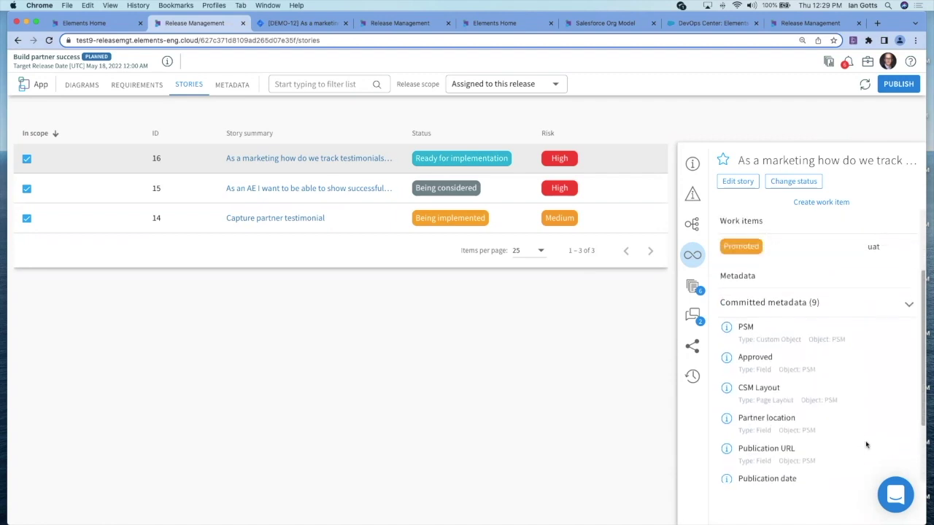
{"action": "mouse_move", "coordinate": [866, 445]}
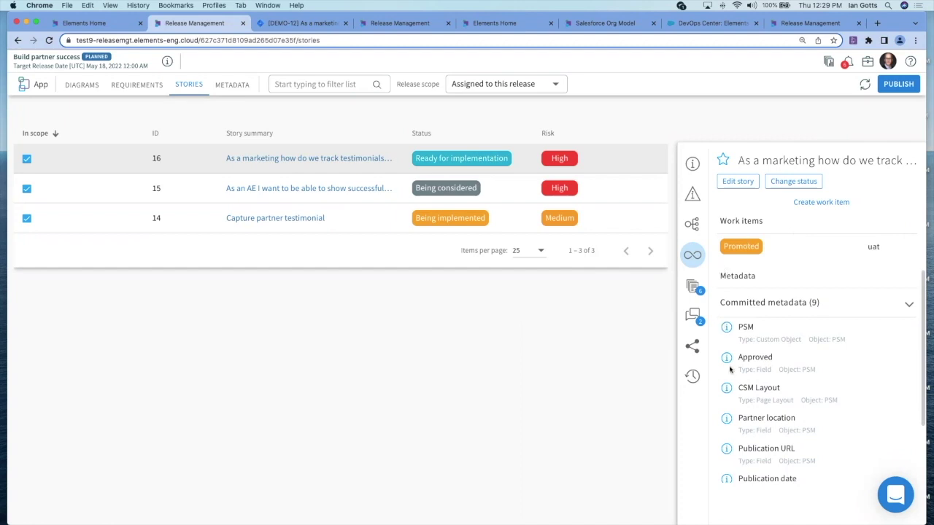
{"action": "left_click", "coordinate": [314, 22]}
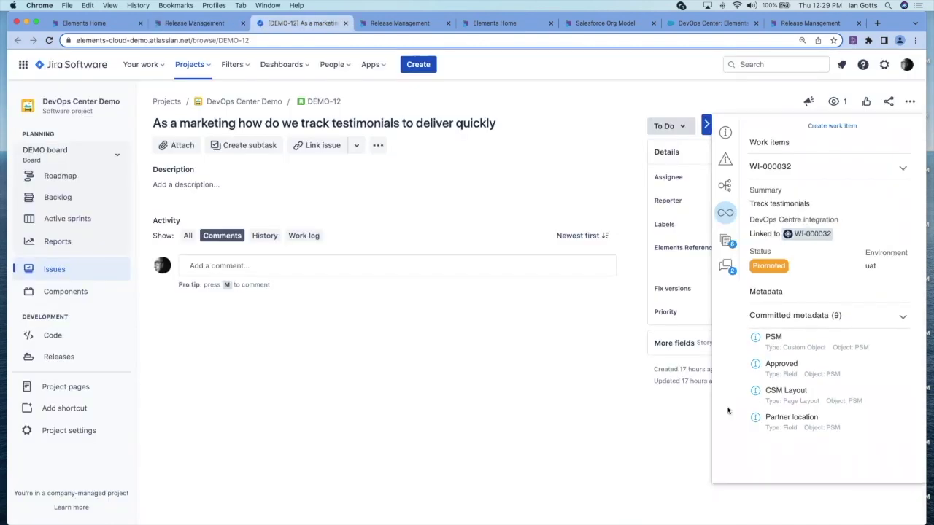